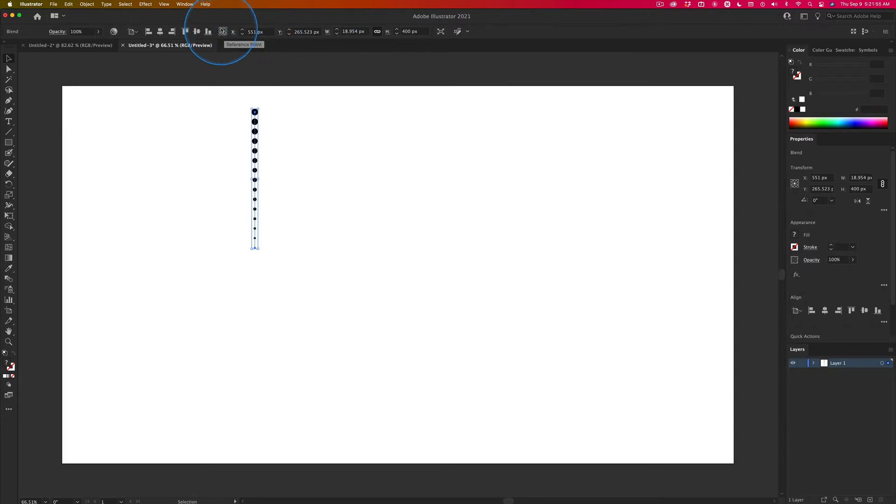
Switch the dot blend's reference point away from its centre and back to the centre
click(220, 29)
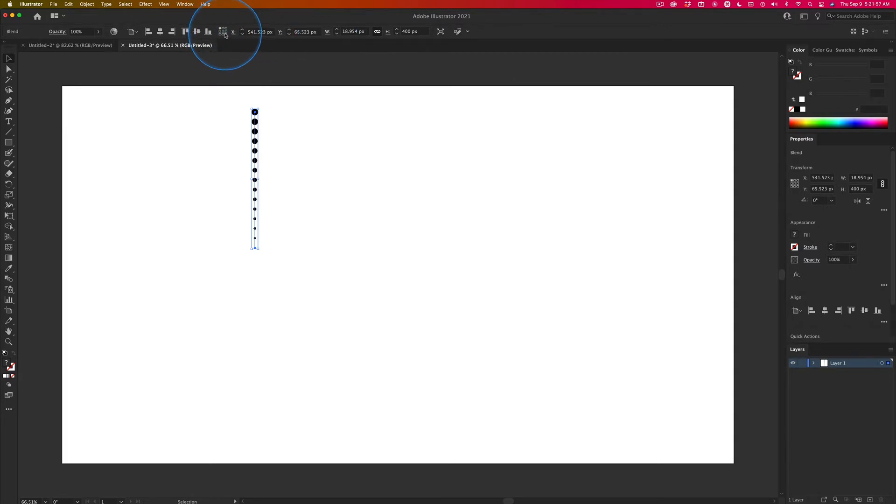
click(223, 32)
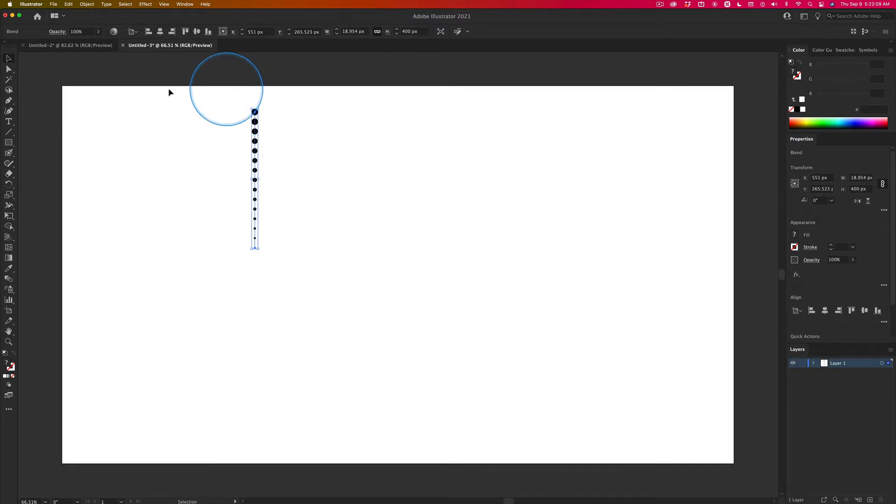
Draw a vertical 1080 px line spanning the full artboard height, beside the dot blend, with the Line Segment tool
click(8, 133)
click(9, 133)
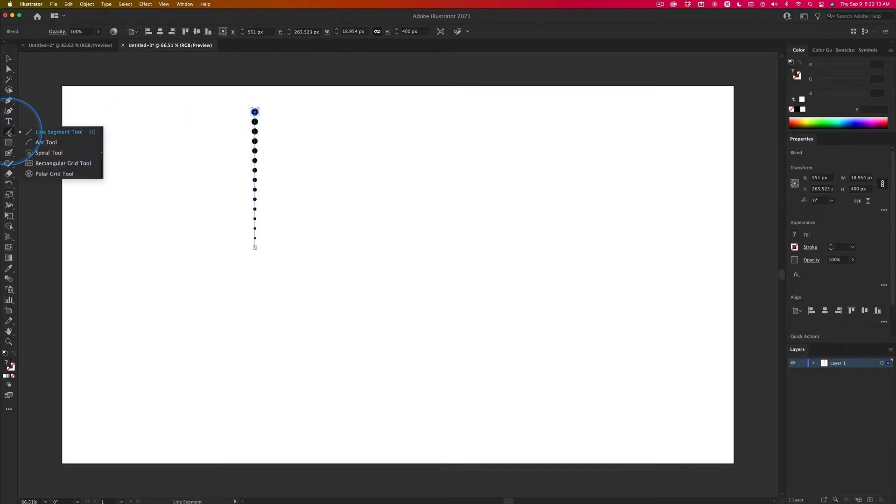
click(38, 135)
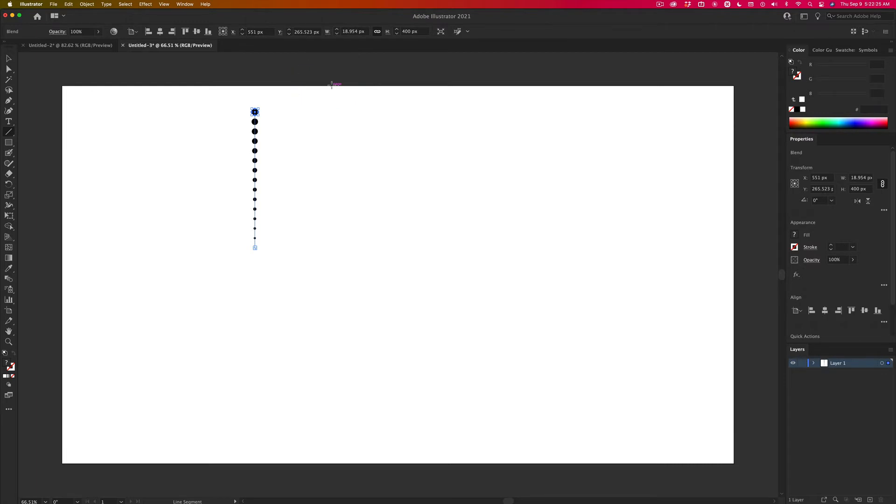
drag(331, 86, 333, 463)
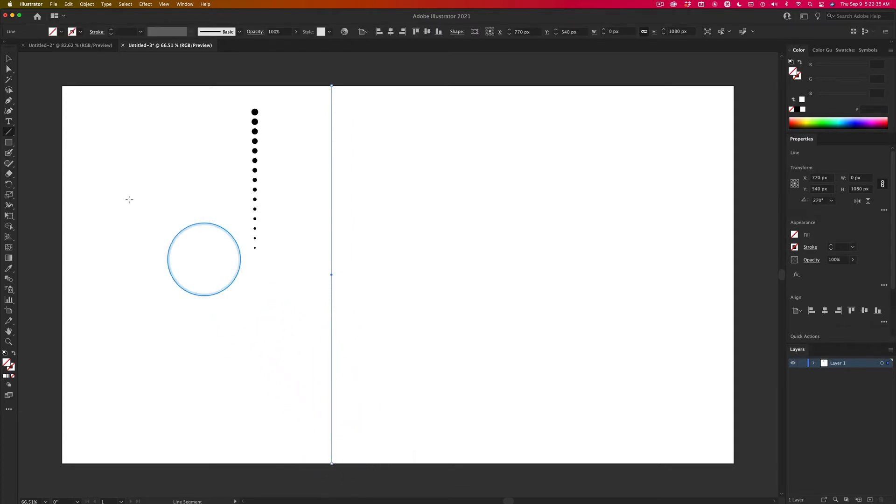
Give the vertical line a black 1 px stroke and deselect it
click(8, 59)
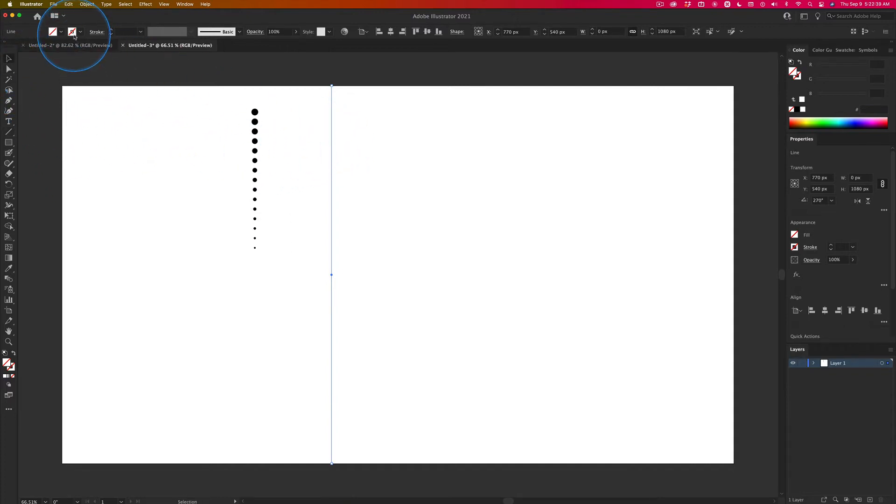
click(180, 238)
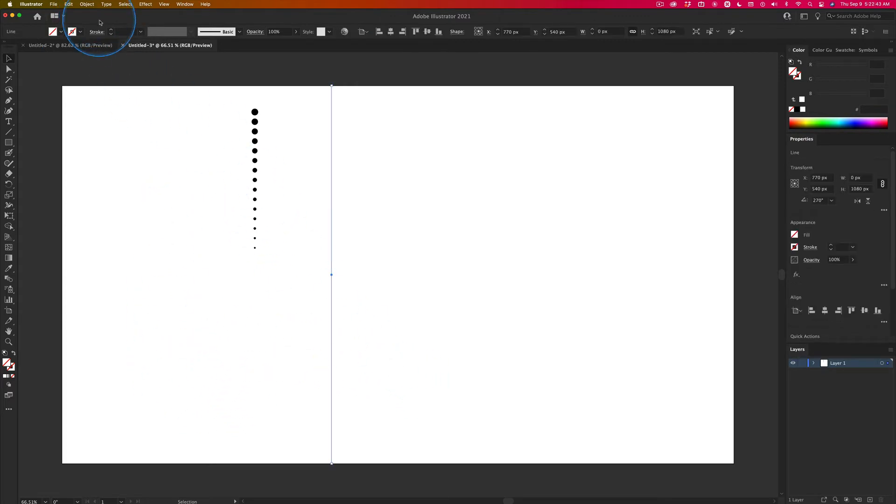
click(81, 33)
click(24, 48)
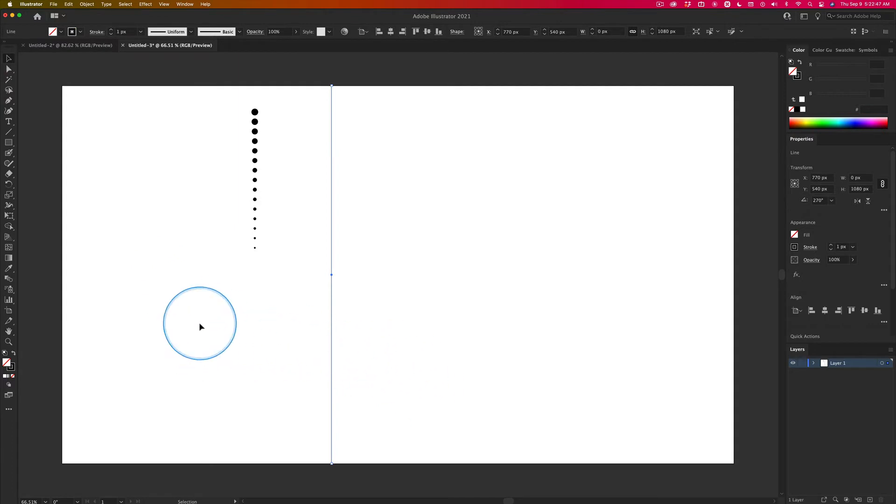
click(200, 326)
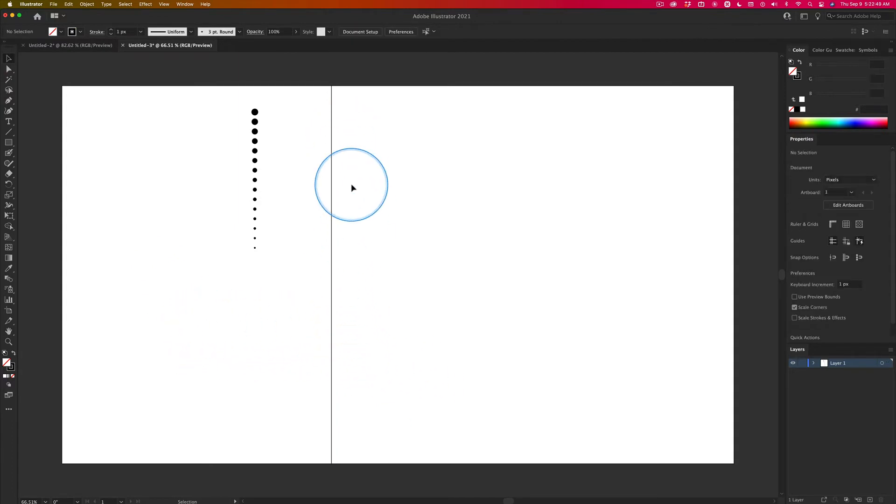
Align the dot blend and the vertical line to the horizontal centre of the artboard
drag(215, 122, 389, 189)
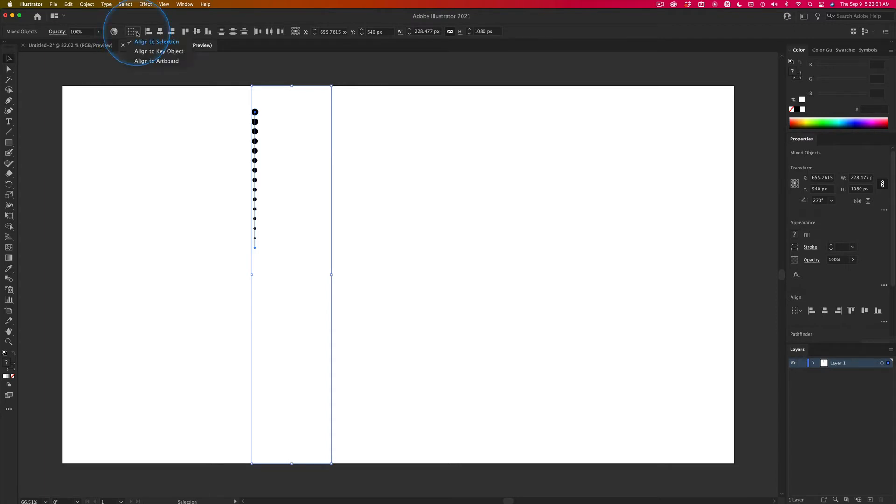
click(142, 65)
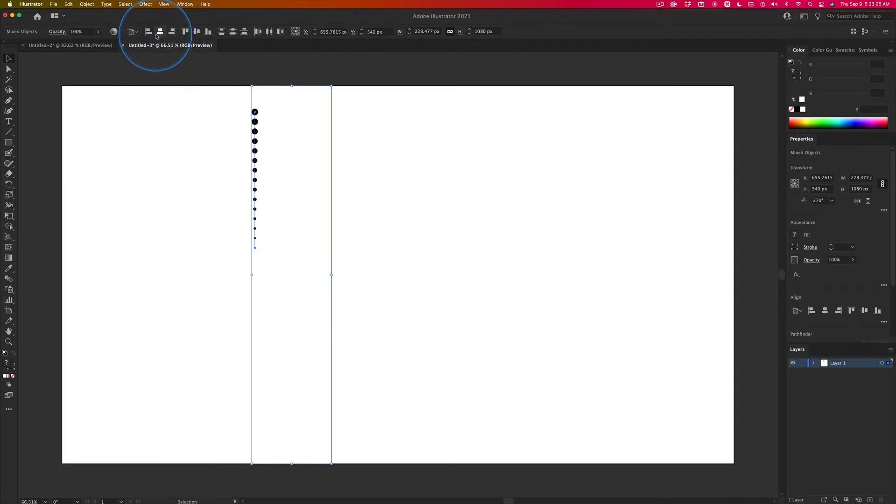
click(160, 32)
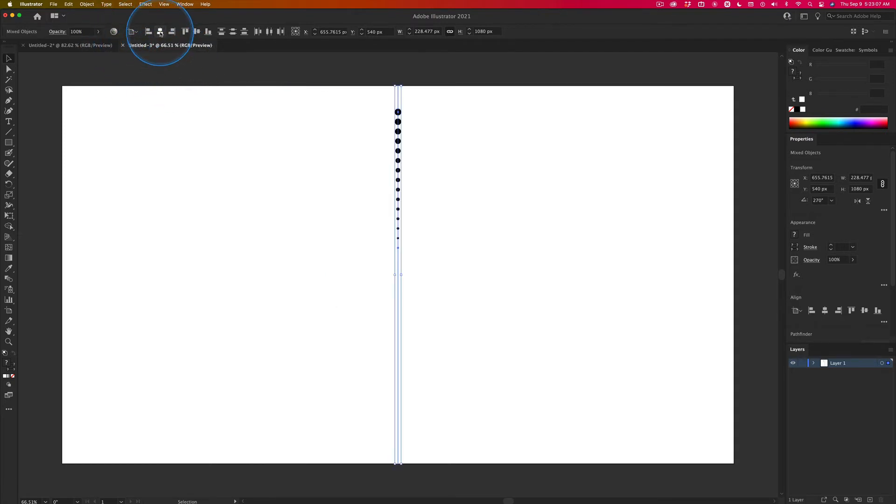
click(304, 201)
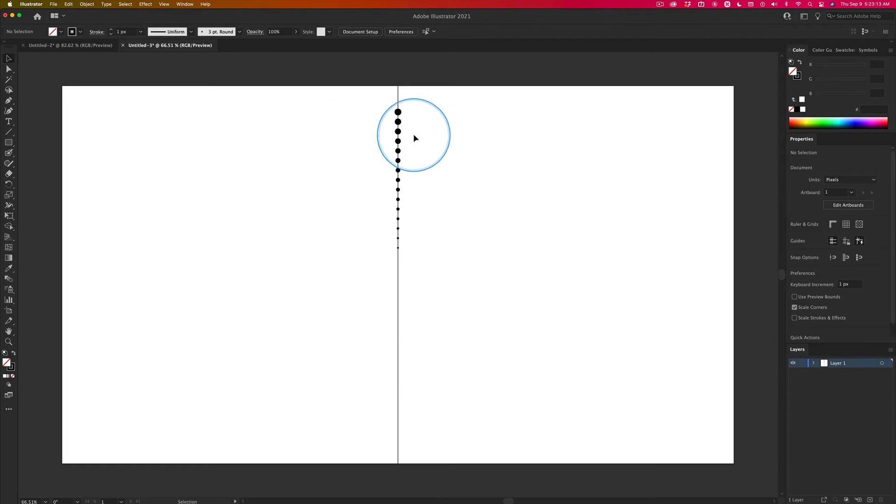
key(super+z)
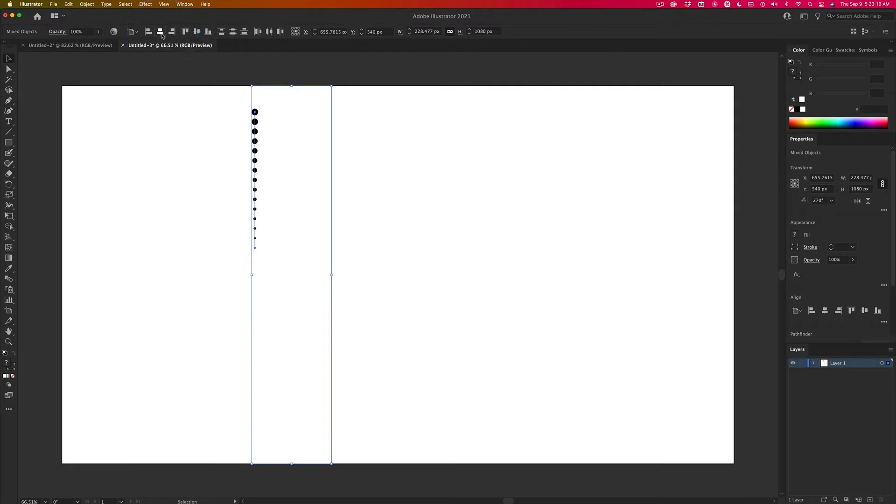
click(162, 34)
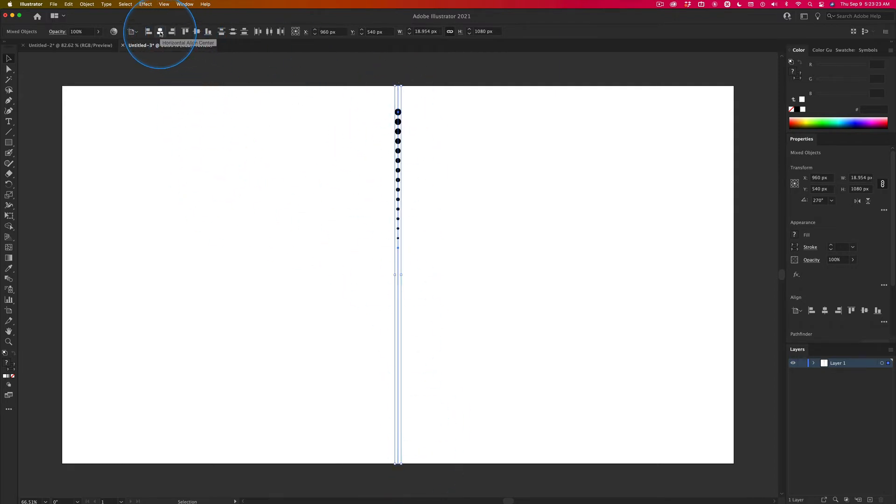
click(283, 174)
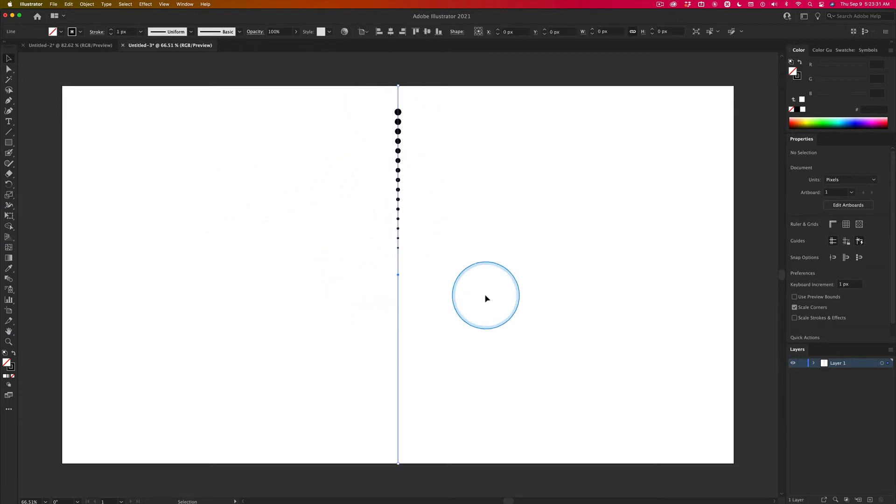
Create a copy of the dot blend rotated 5° around a point on the vertical line just below the smallest dot
click(398, 277)
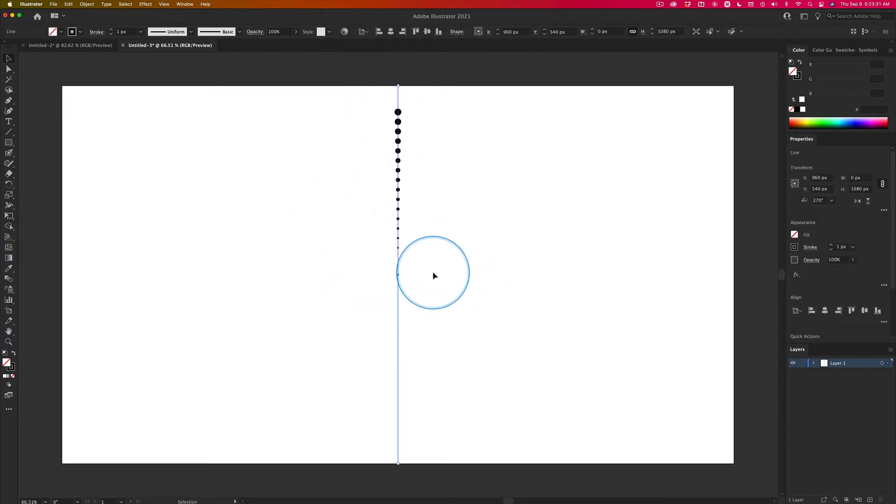
click(398, 112)
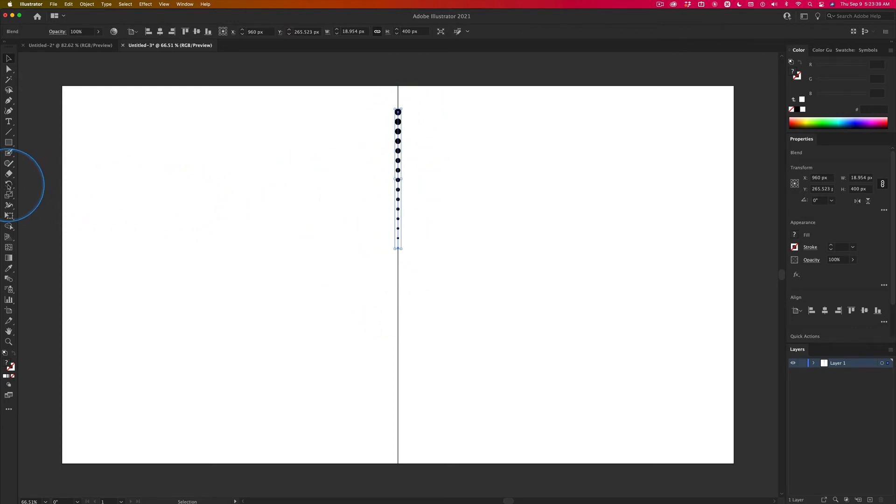
click(9, 185)
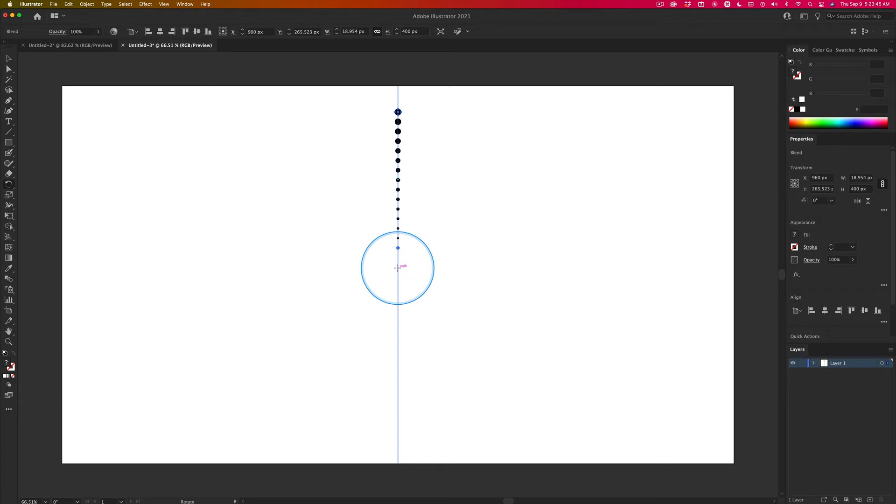
key(alt)
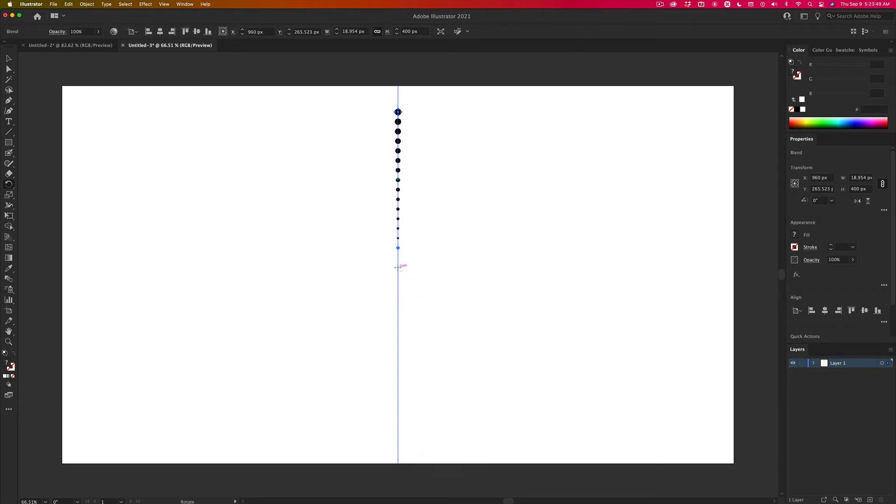
alt+click(398, 268)
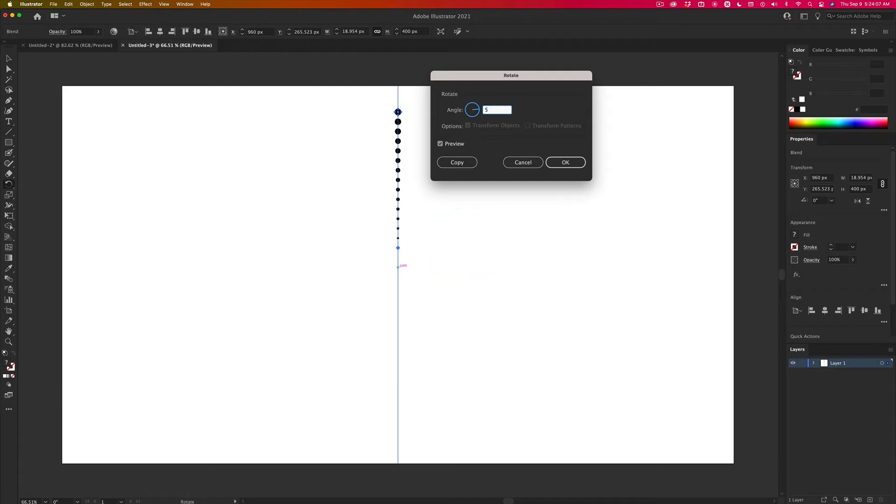
key(Tab)
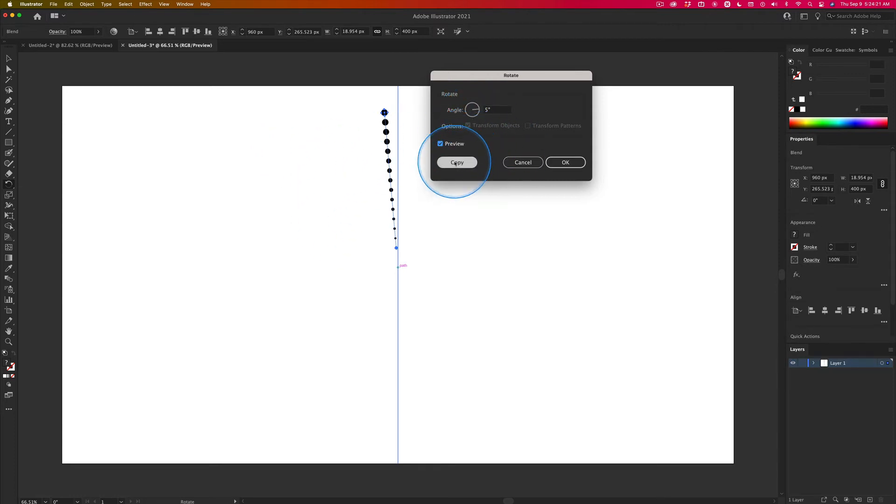
click(441, 144)
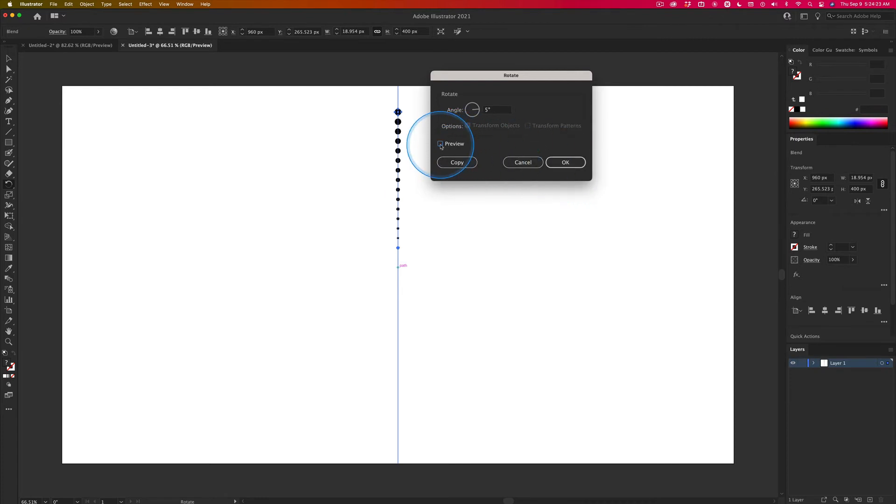
click(440, 144)
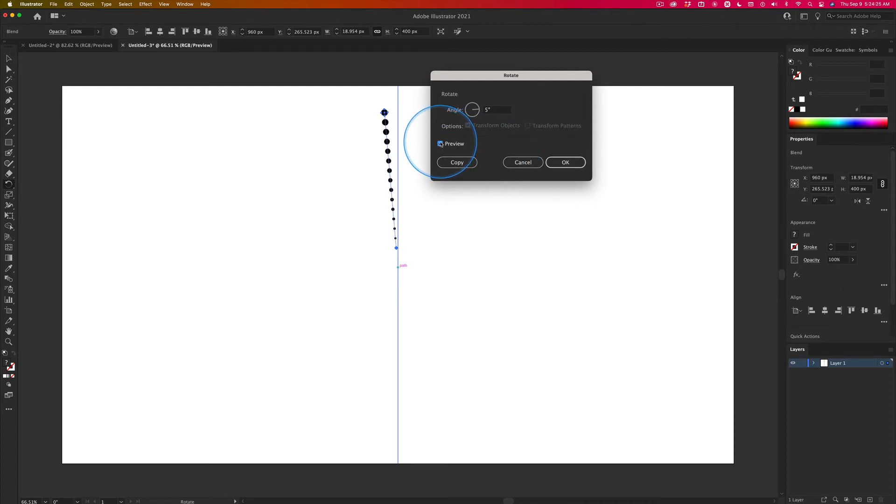
click(441, 145)
click(440, 144)
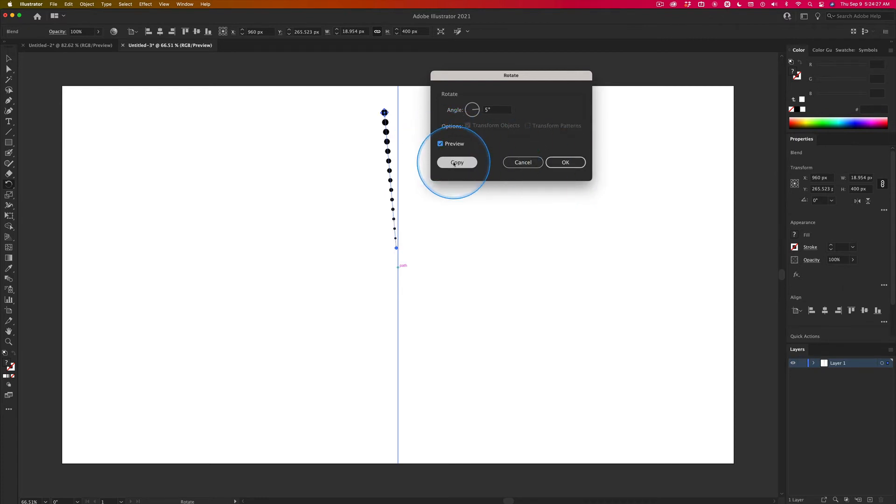
click(454, 163)
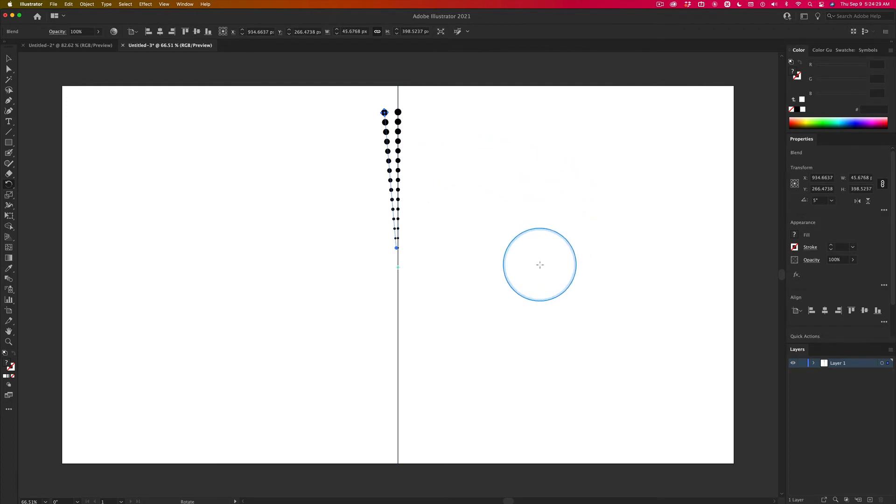
Repeat the 5° rotated copy of the dot blend until the rows complete a full circle
key(cmd+d)
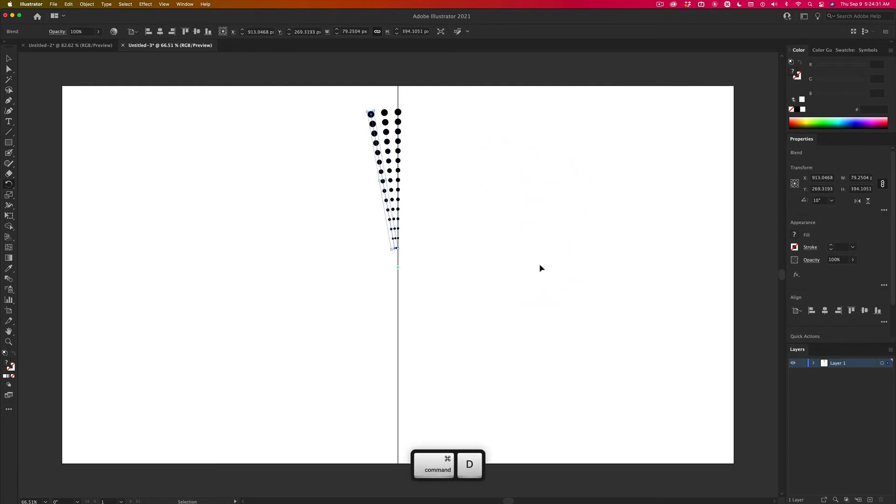
key(super+d)
key(super+d)
key(super+d)
key(super+d)
key(super+d)
key(super+d)
key(super+d)
key(super+d)
key(super+d)
key(super+d)
key(super+d)
key(super+d)
key(super+d)
key(super+d)
key(super+d)
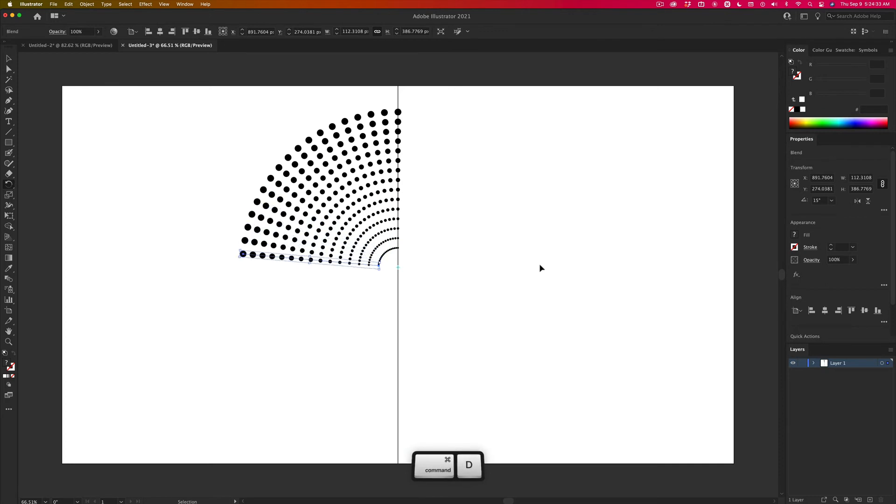
key(super+d)
key(super+d)
key(super+d)
key(super+d)
key(super+d)
key(super+d)
key(super+d)
key(super+d)
key(super+d)
key(super+d)
key(super+d)
key(super+d)
key(super+d)
key(super+d)
key(super+d)
key(super+d)
key(super+d)
key(super+d)
key(super+d)
key(super+d)
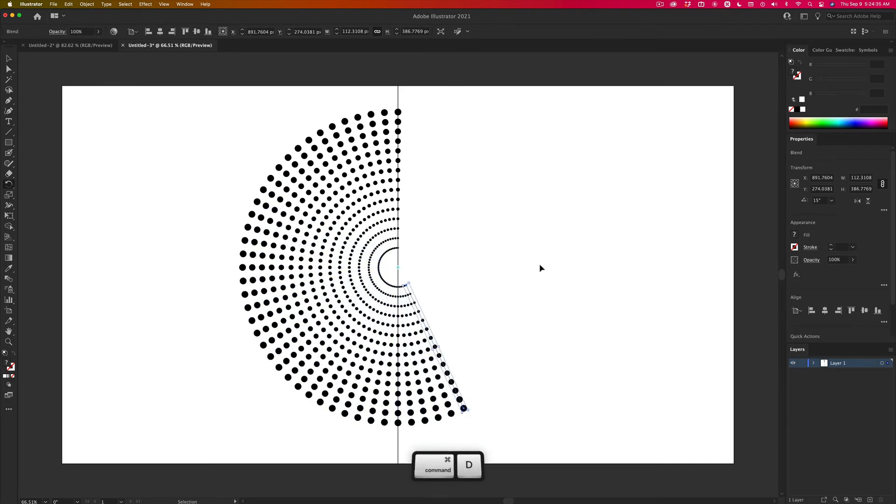
key(super+d)
key(super+d)
key(super+d)
key(super+d)
key(super+d)
key(super+d)
key(super+d)
key(super+d)
key(super+d)
key(super+d)
key(super+d)
key(super+d)
key(super+d)
key(super+d)
key(super+d)
key(super+d)
key(super+d)
key(super+d)
key(super+d)
key(super+d)
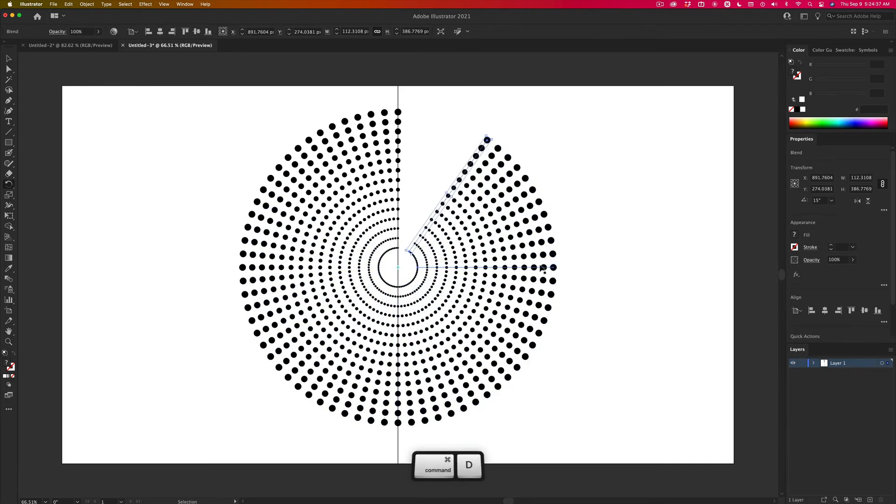
key(super+d)
key(super+d)
key(super+d)
key(super+d)
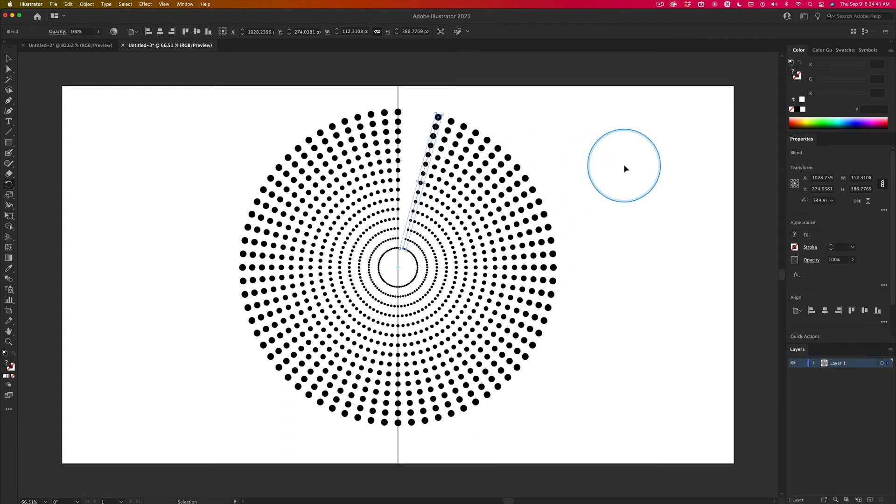
key(super+e)
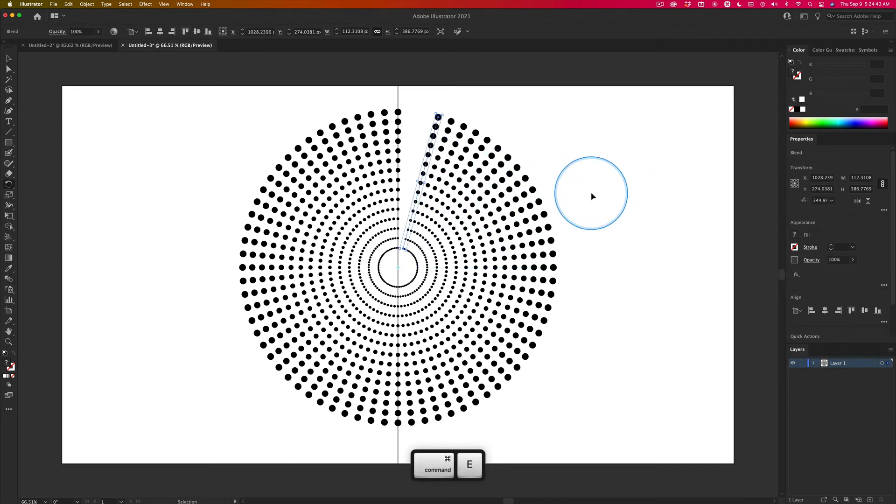
key(super+d)
key(super+d)
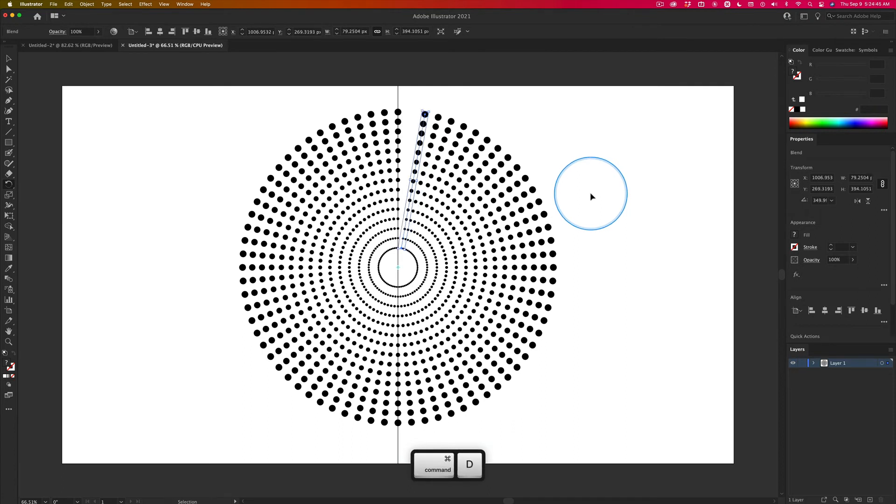
click(638, 149)
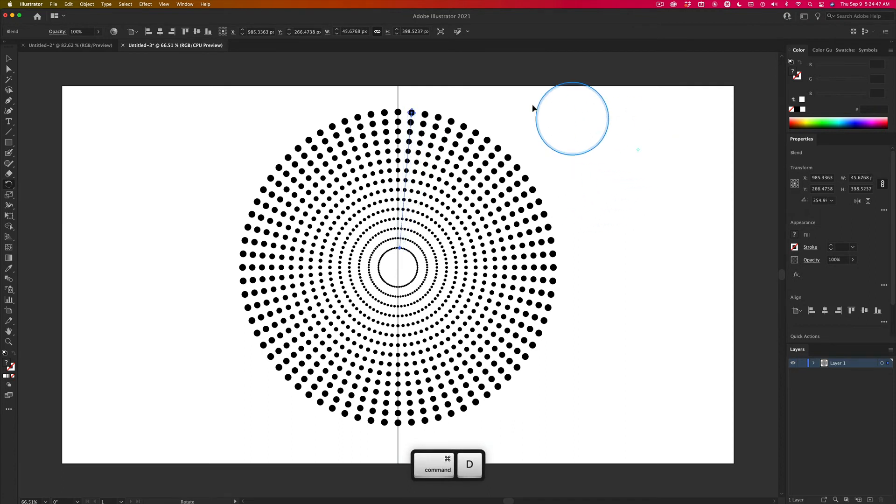
drag(381, 93, 474, 106)
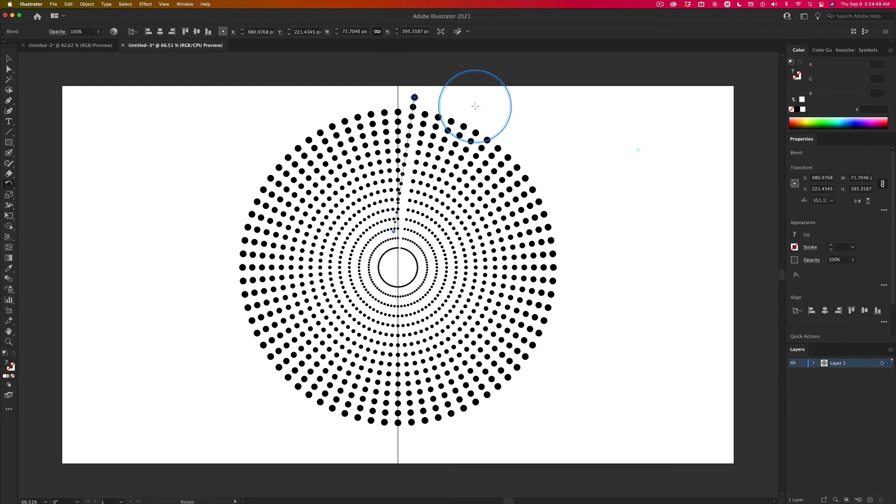
key(super+z)
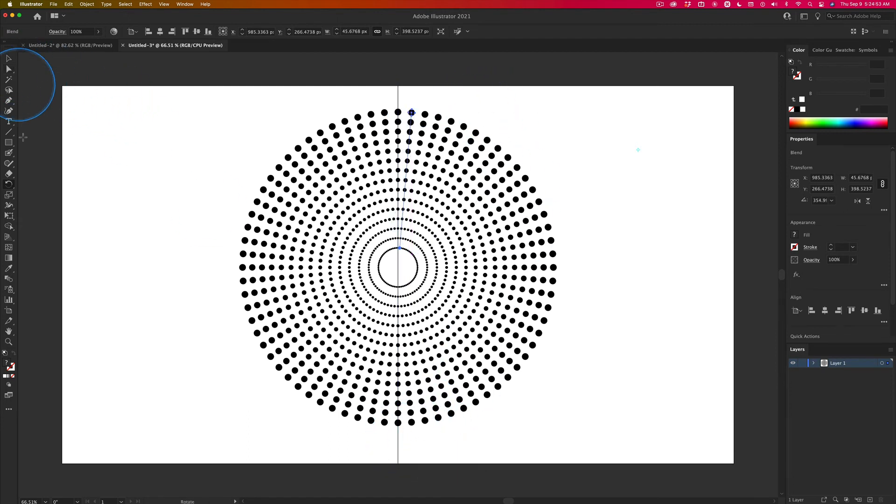
Delete the vertical guide line running through the centre of the radial dot pattern
key(v)
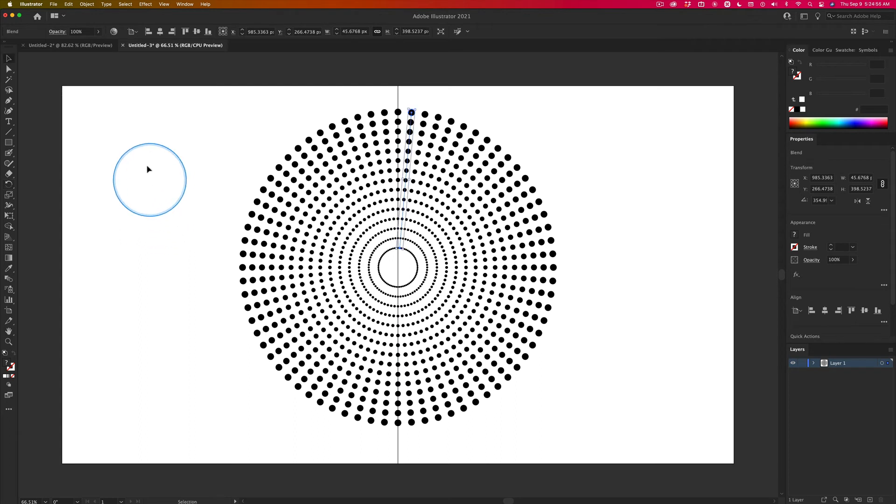
click(399, 89)
click(407, 89)
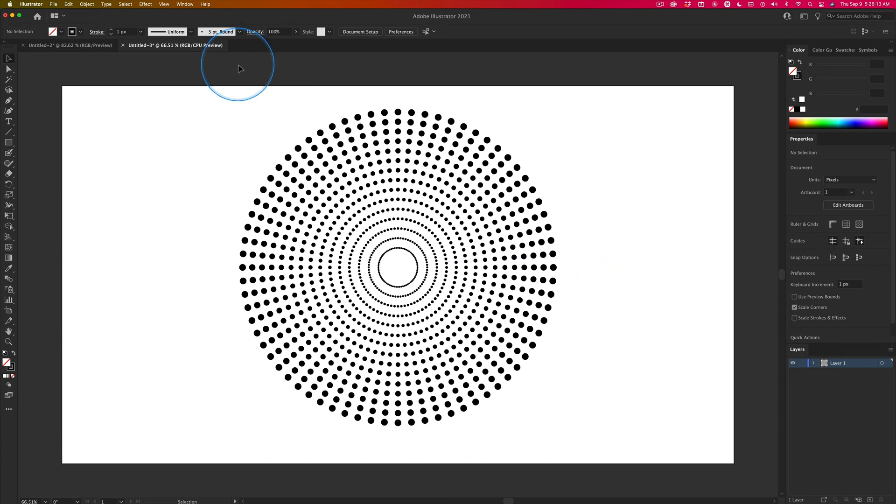
Group all the rotated dot blends of the radial pattern into one object
click(385, 112)
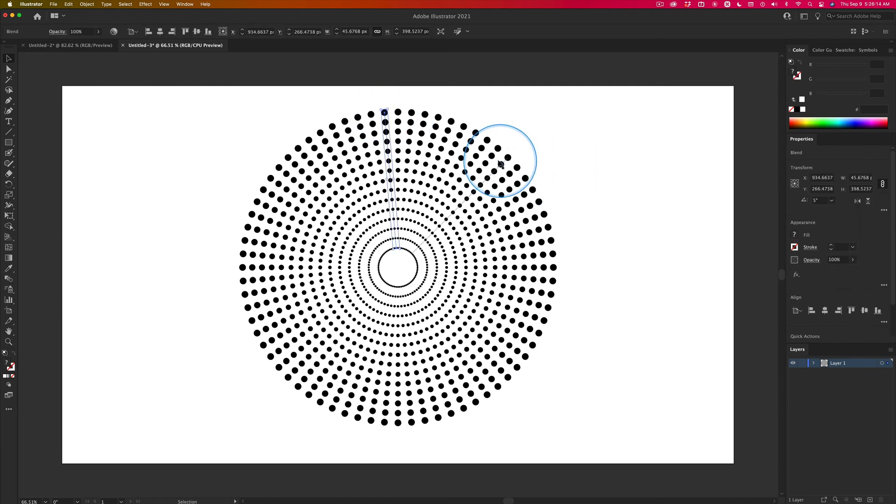
click(487, 139)
drag(218, 102, 613, 402)
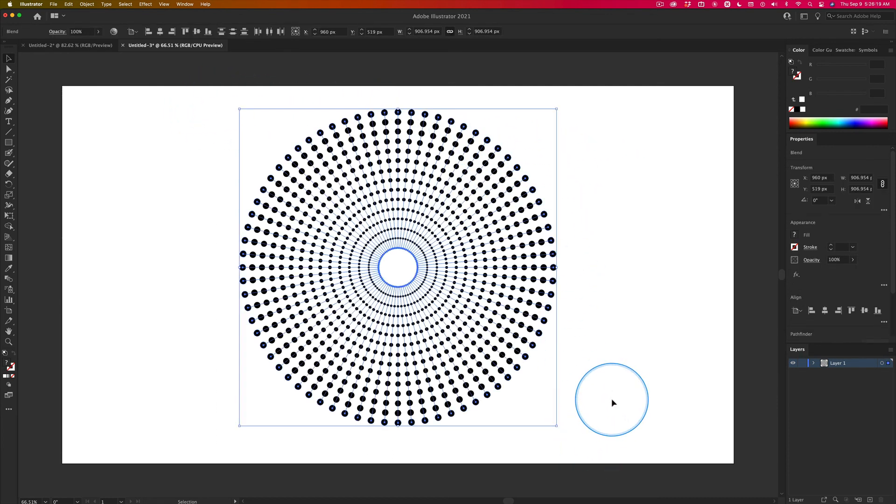
key(super+g)
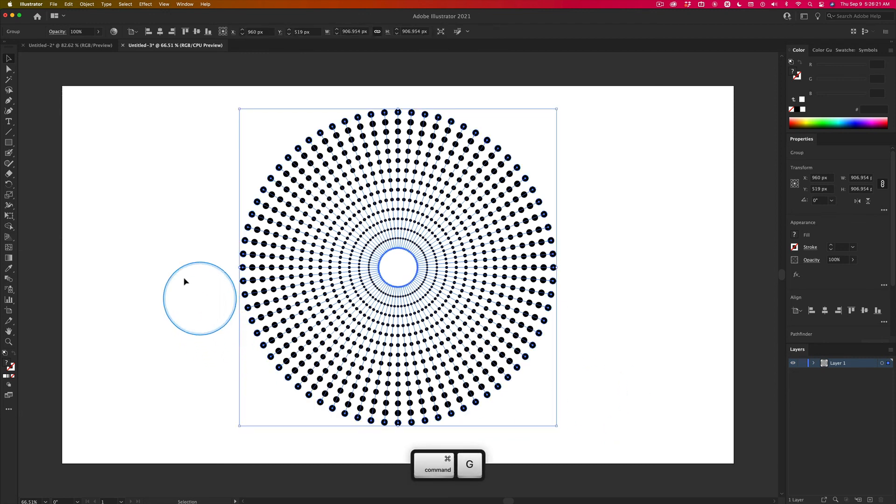
Move the radial dot group to about X 1398, Y 467 px, place an overlapping copy at about X 802, Y 540 px, and deselect
click(206, 243)
drag(205, 243, 382, 309)
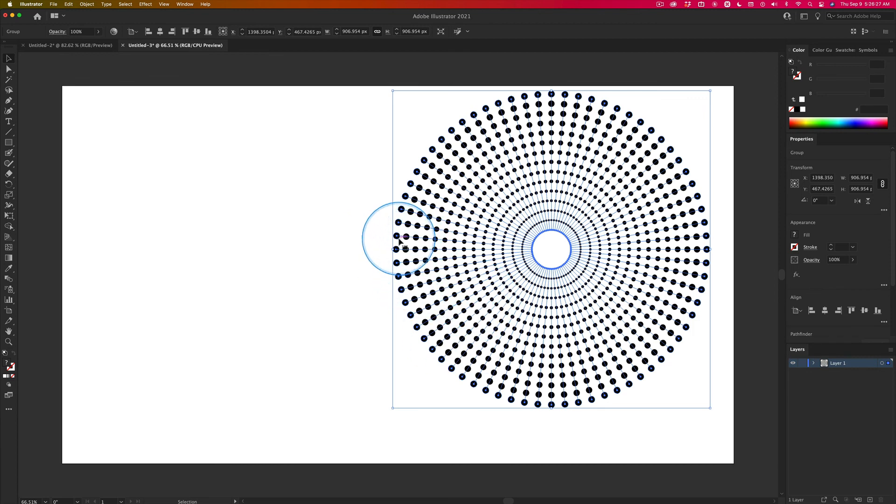
drag(396, 239, 191, 262)
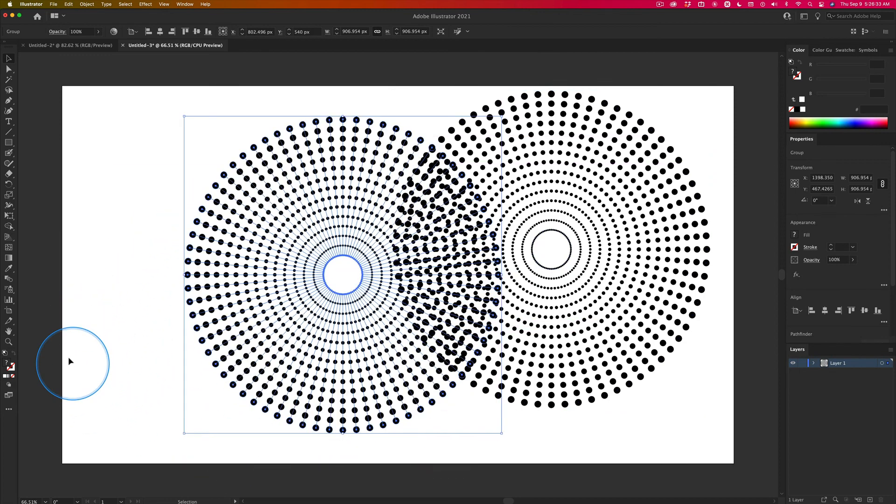
click(107, 306)
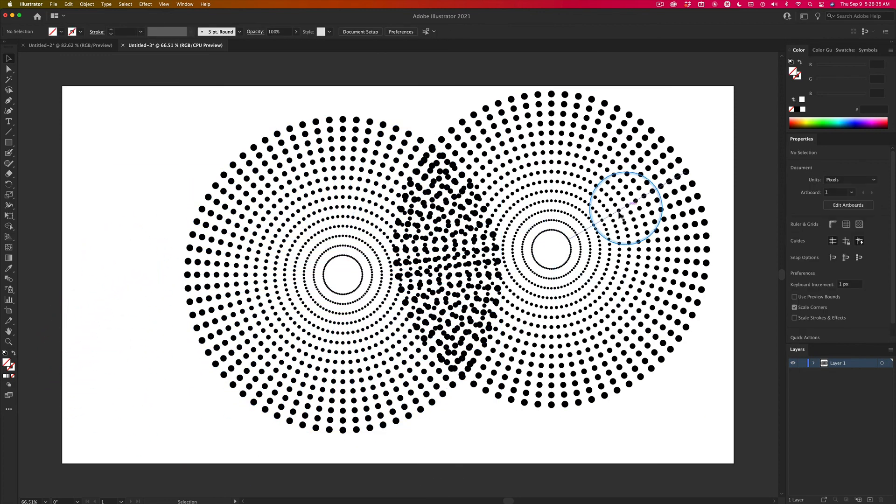